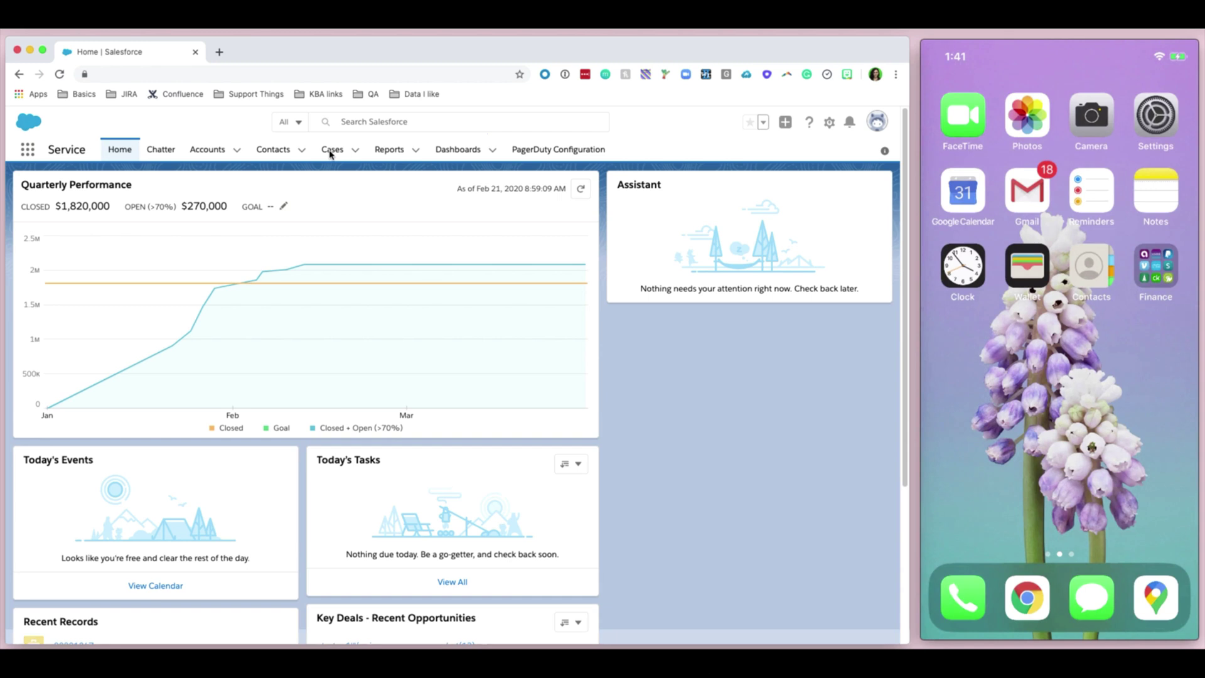
- Open case 00001048, 'Something wrong on Admin page: 404's', from All Open Cases
{"action": "left_click", "coordinate": [330, 151]}
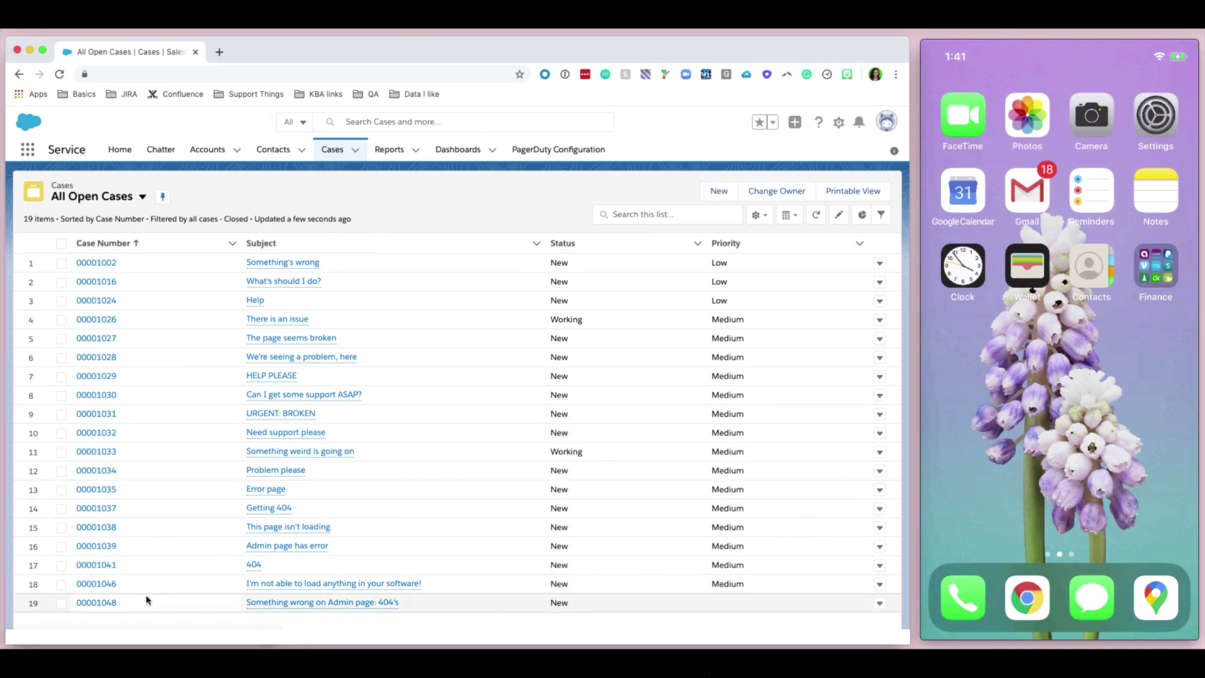
{"action": "left_click", "coordinate": [345, 603]}
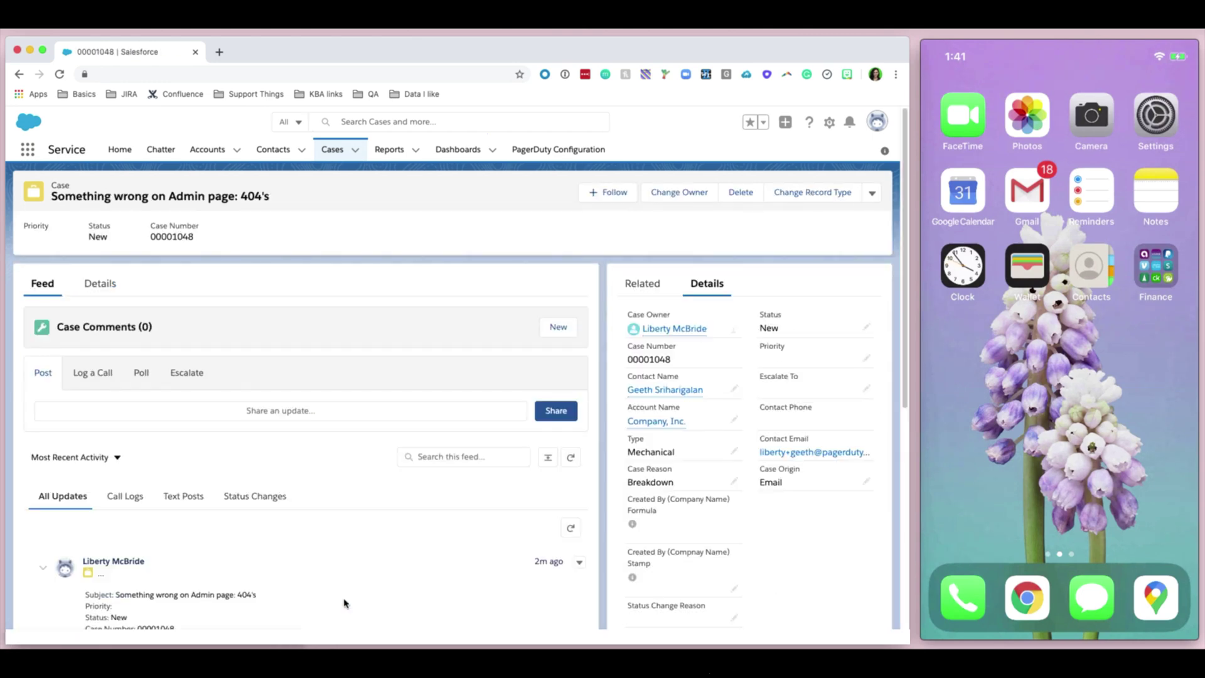
{"action": "scroll", "coordinate": [220, 429], "scroll_direction": "down", "scroll_amount": 5}
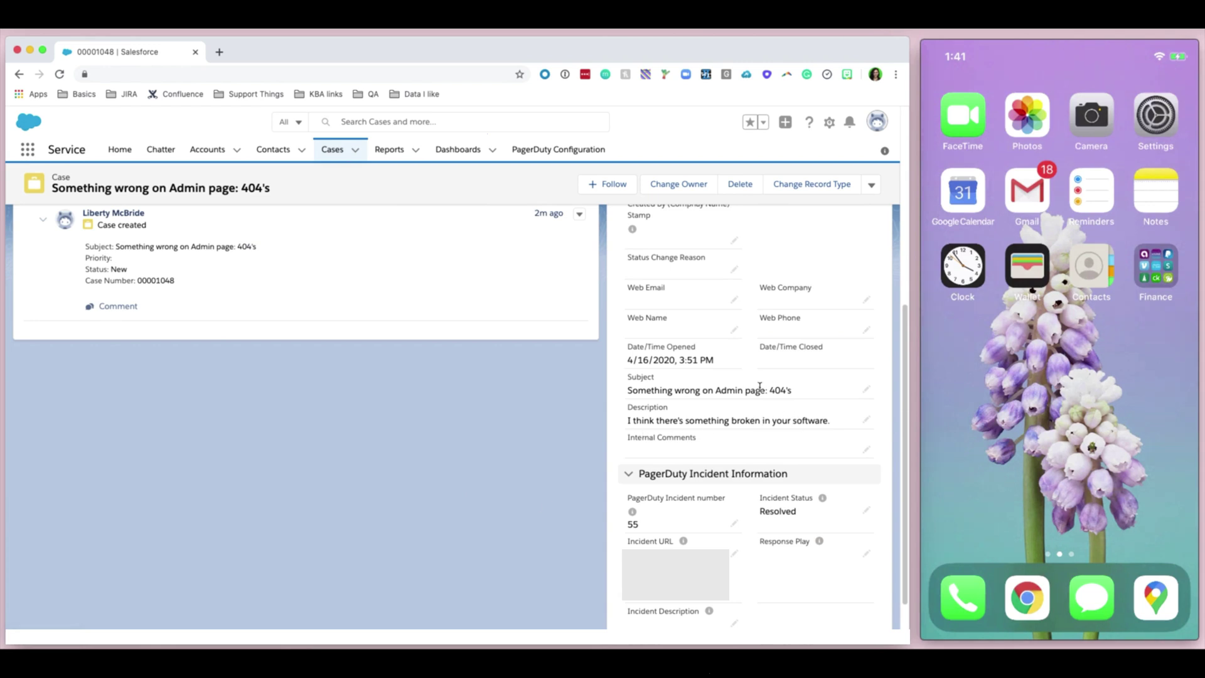
{"action": "scroll", "coordinate": [782, 392], "scroll_direction": "up", "scroll_amount": 2}
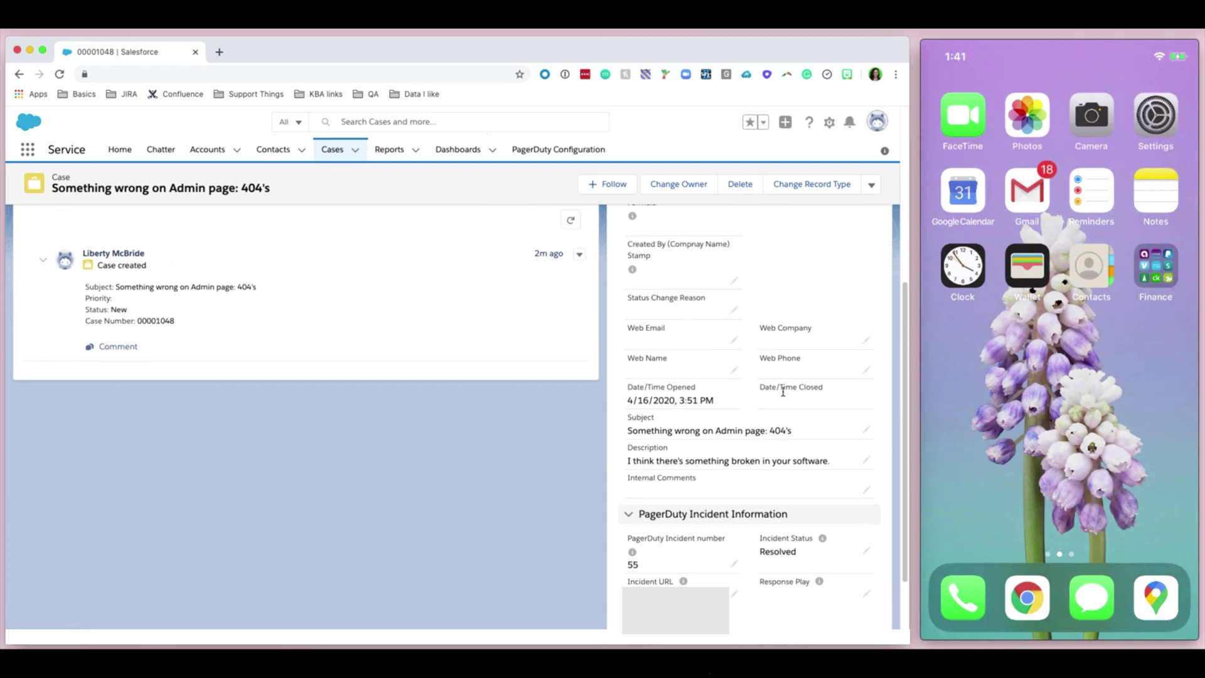
{"action": "scroll", "coordinate": [782, 392], "scroll_direction": "up", "scroll_amount": 3}
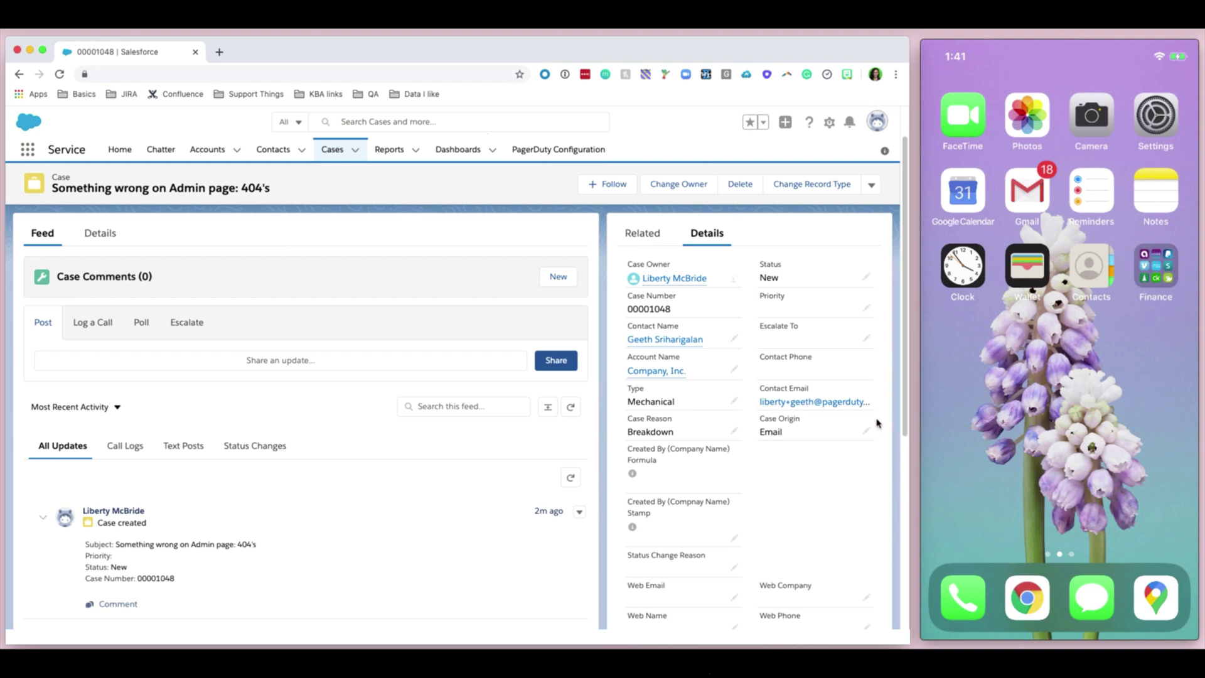
- Set Priority to High and Escalate To to Engineering on case 00001048, then save
{"action": "left_click", "coordinate": [866, 309]}
{"action": "left_click", "coordinate": [827, 322]}
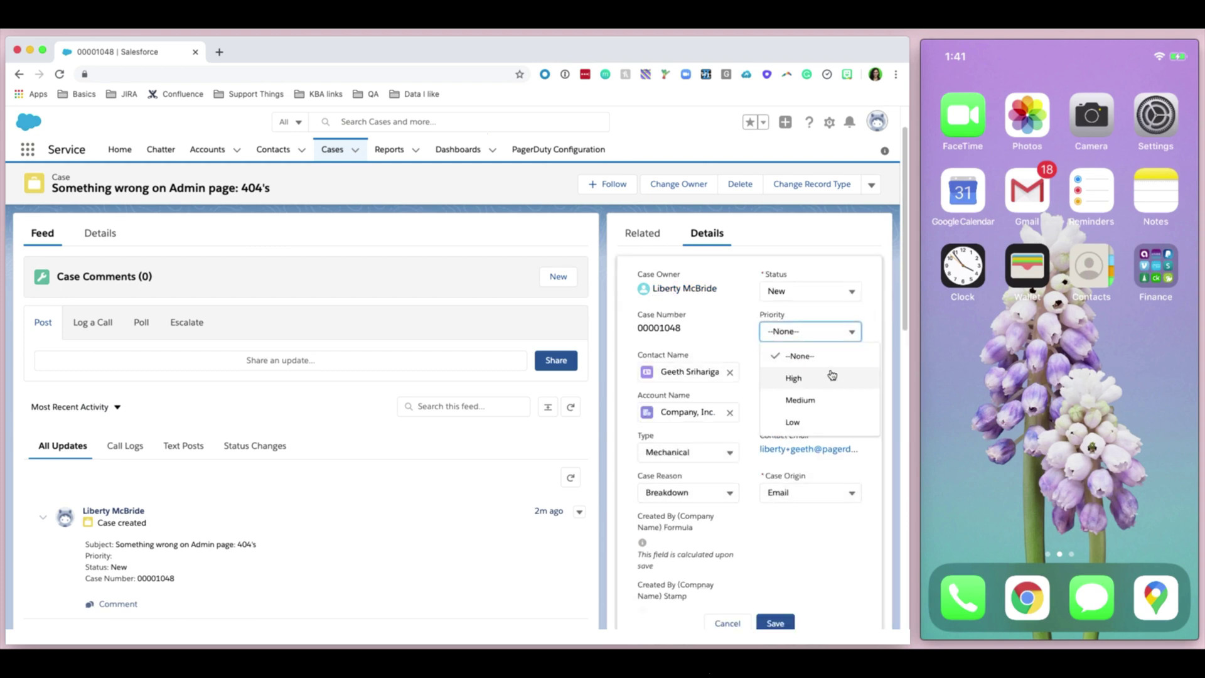
{"action": "left_click", "coordinate": [829, 372]}
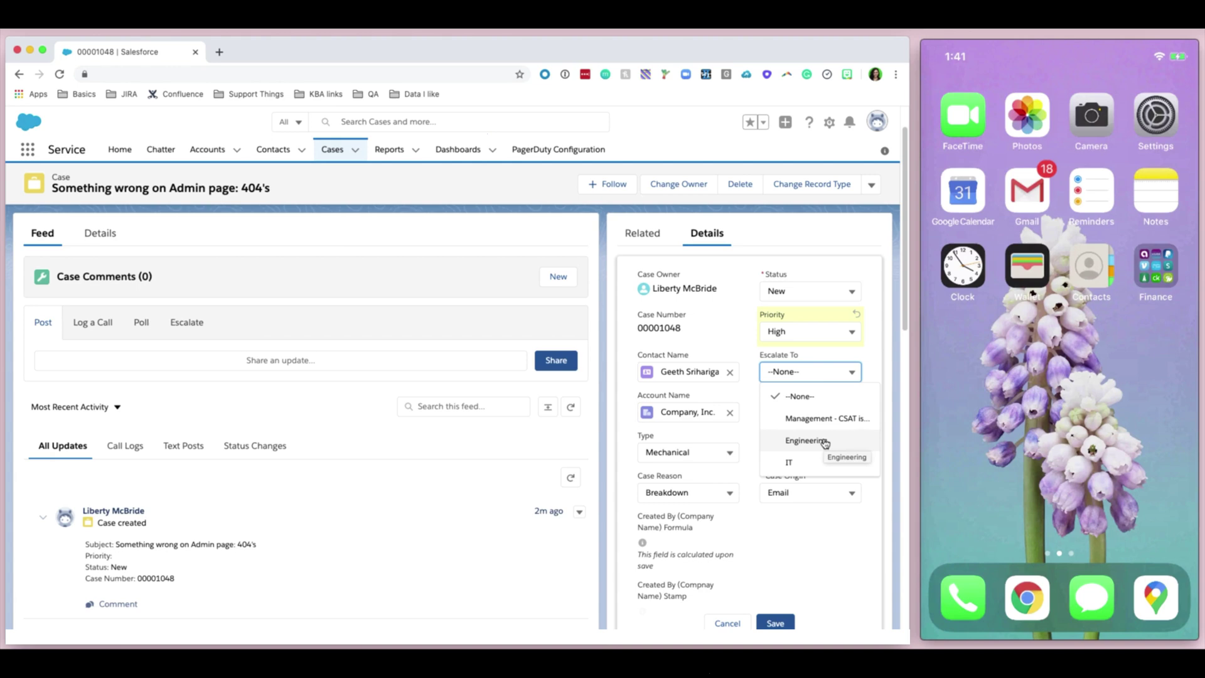
{"action": "left_click", "coordinate": [825, 442]}
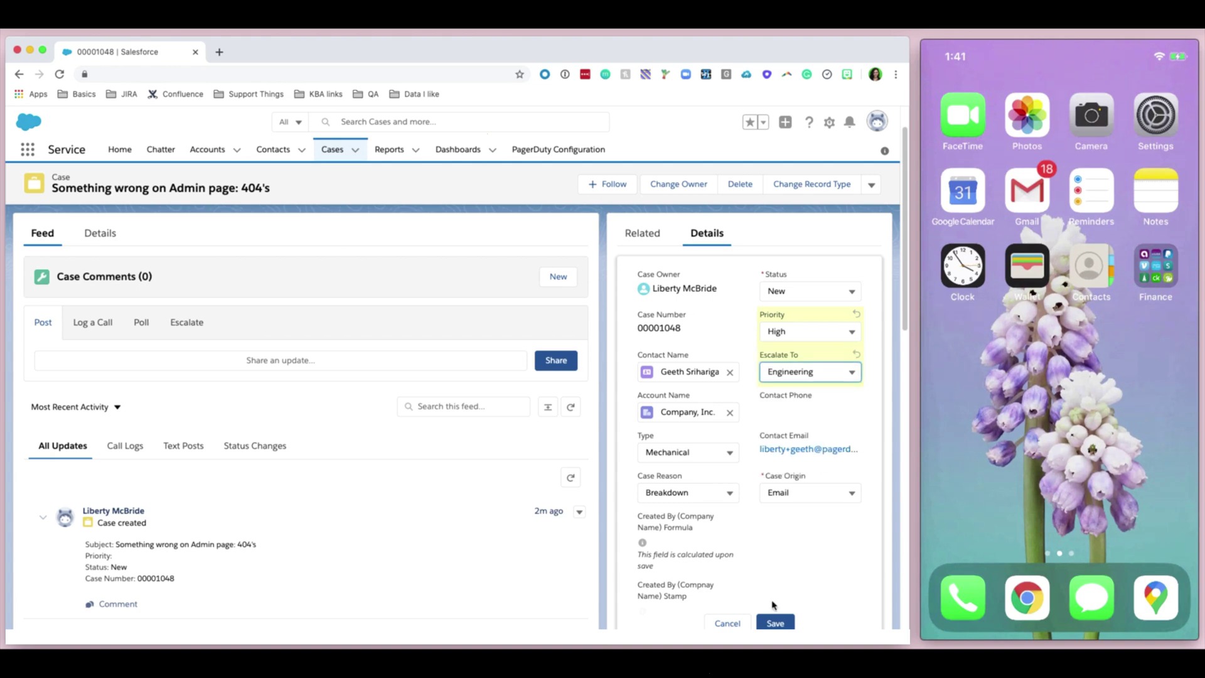
{"action": "left_click", "coordinate": [777, 622]}
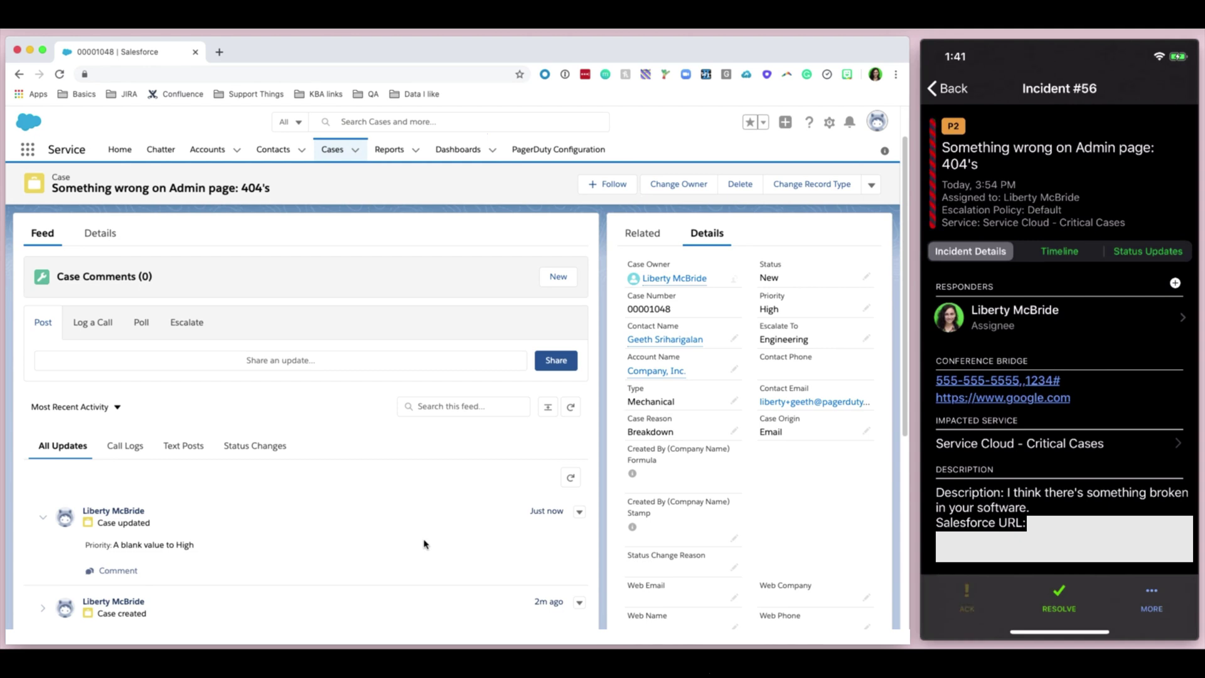
- Save a new case comment noting about 15 customers impacted on their admin pages
{"action": "left_click", "coordinate": [552, 327]}
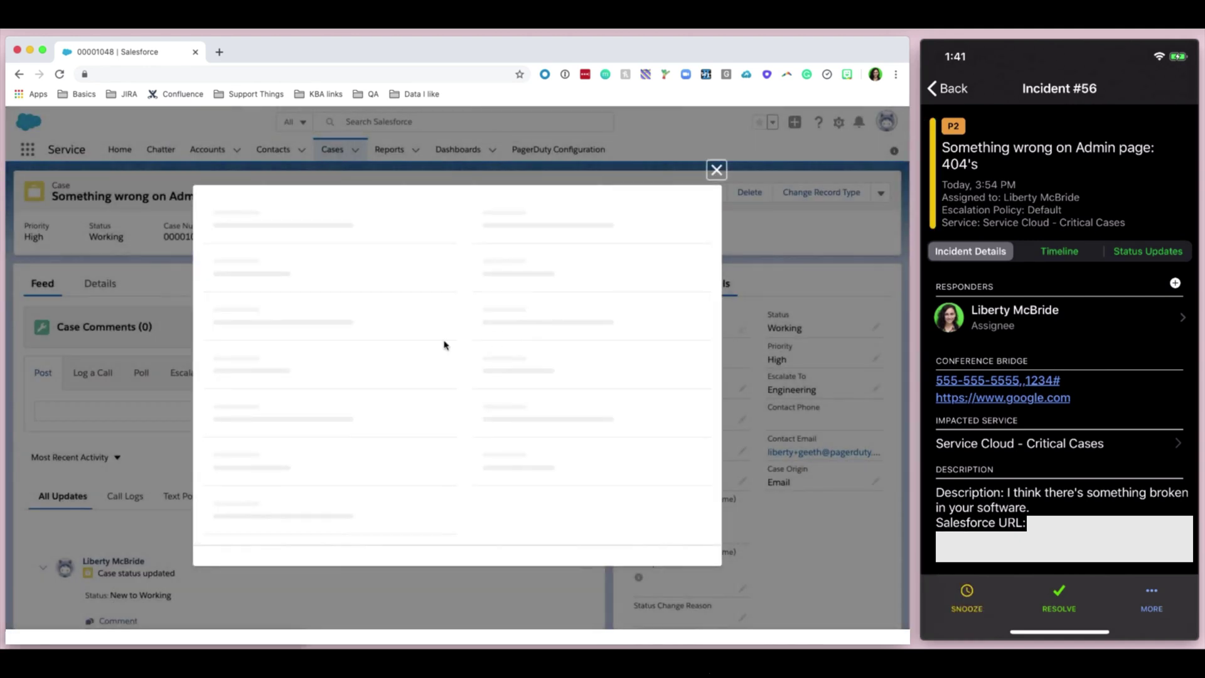
{"action": "type", "text": "Imp"}
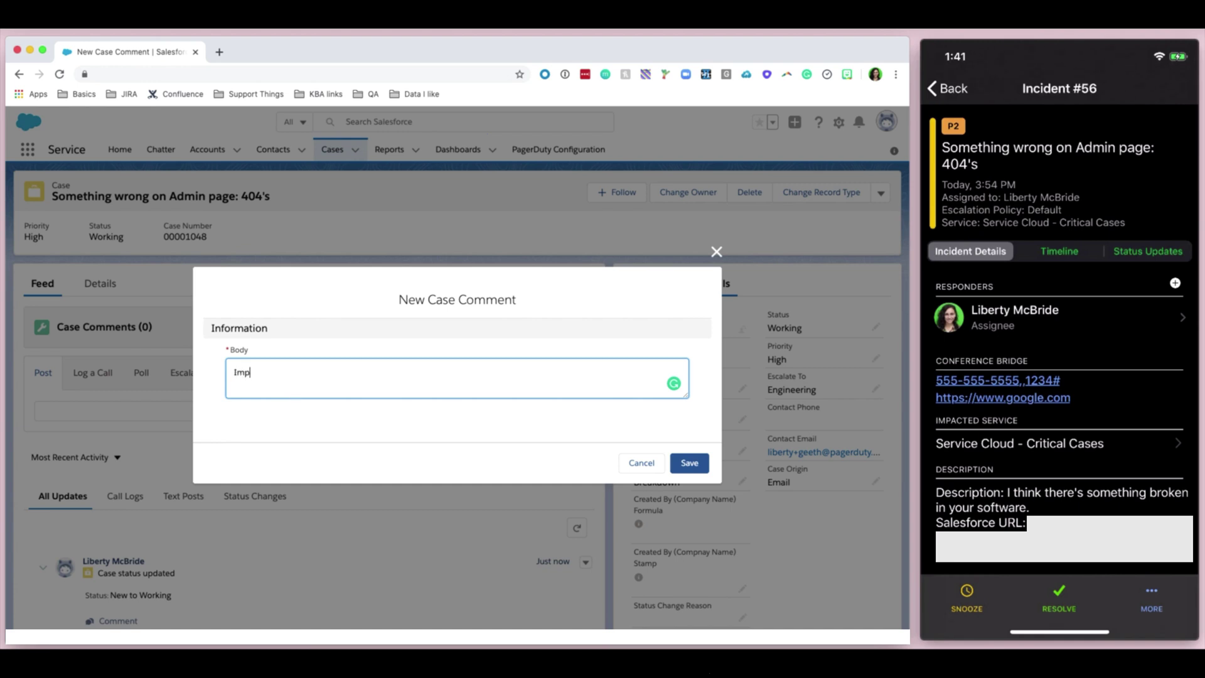
{"action": "type", "text": "acting about"}
{"action": "type", "text": " 15 customers so far. "}
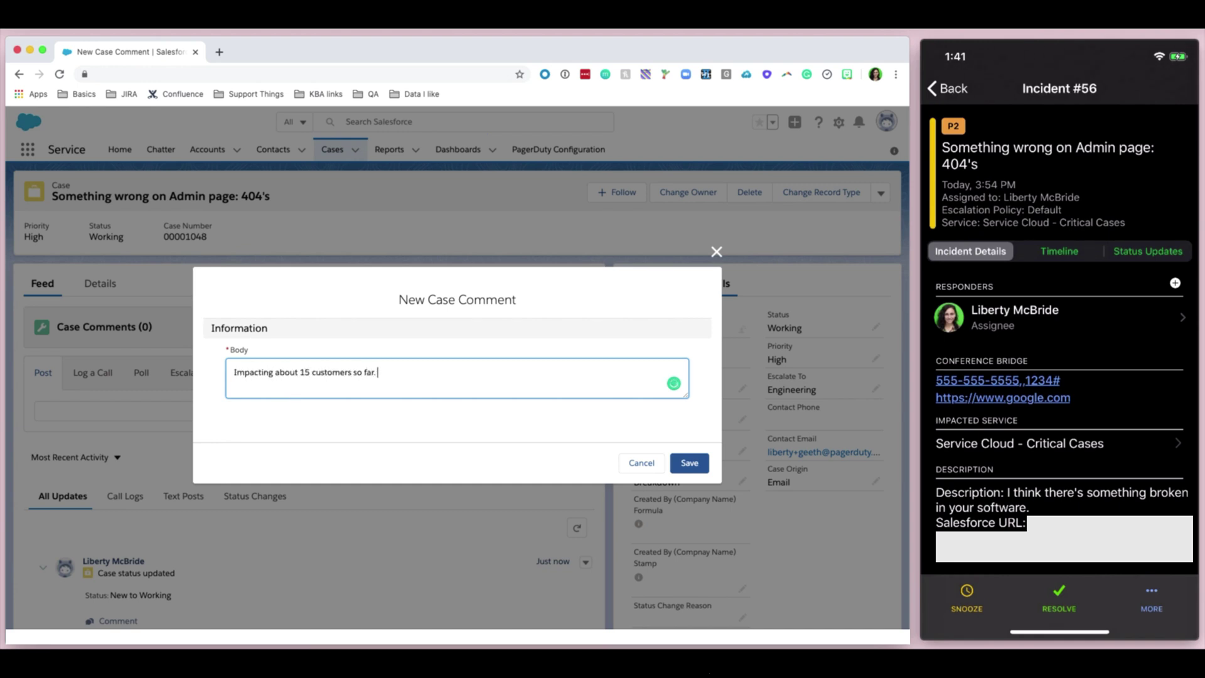
{"action": "type", "text": "All appears to be"}
{"action": "type", "text": " on their admin pages."}
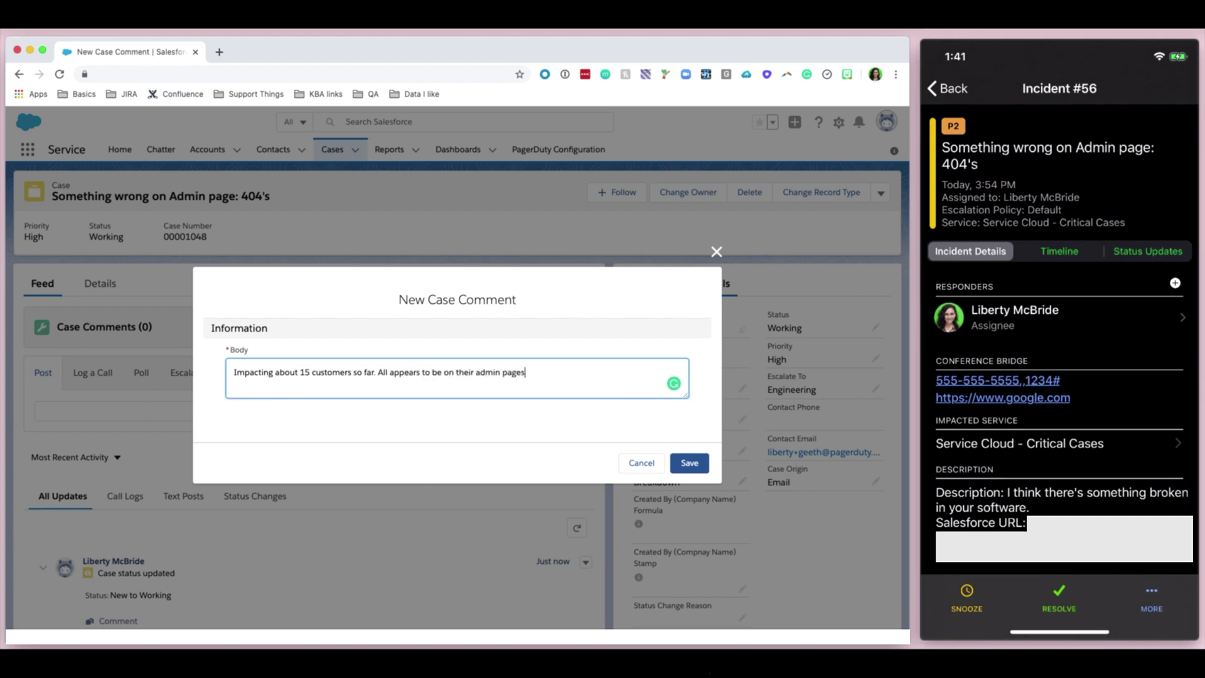
{"action": "left_click", "coordinate": [685, 462]}
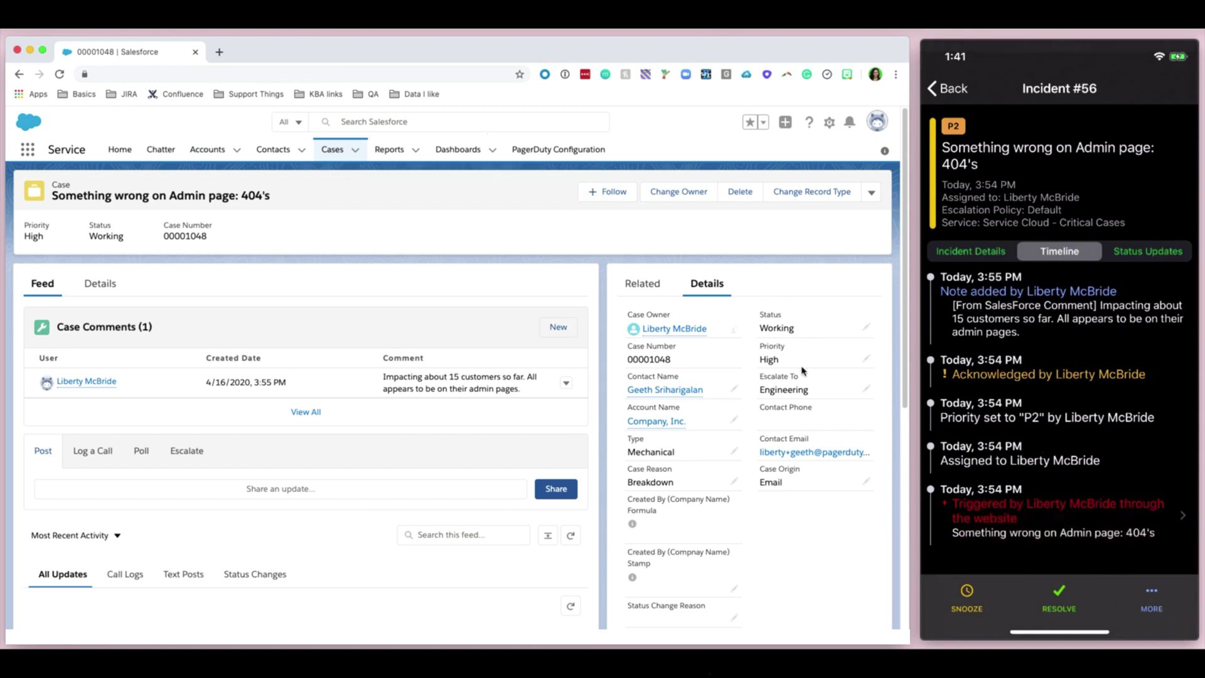
{"action": "scroll", "coordinate": [707, 379], "scroll_direction": "down", "scroll_amount": 5}
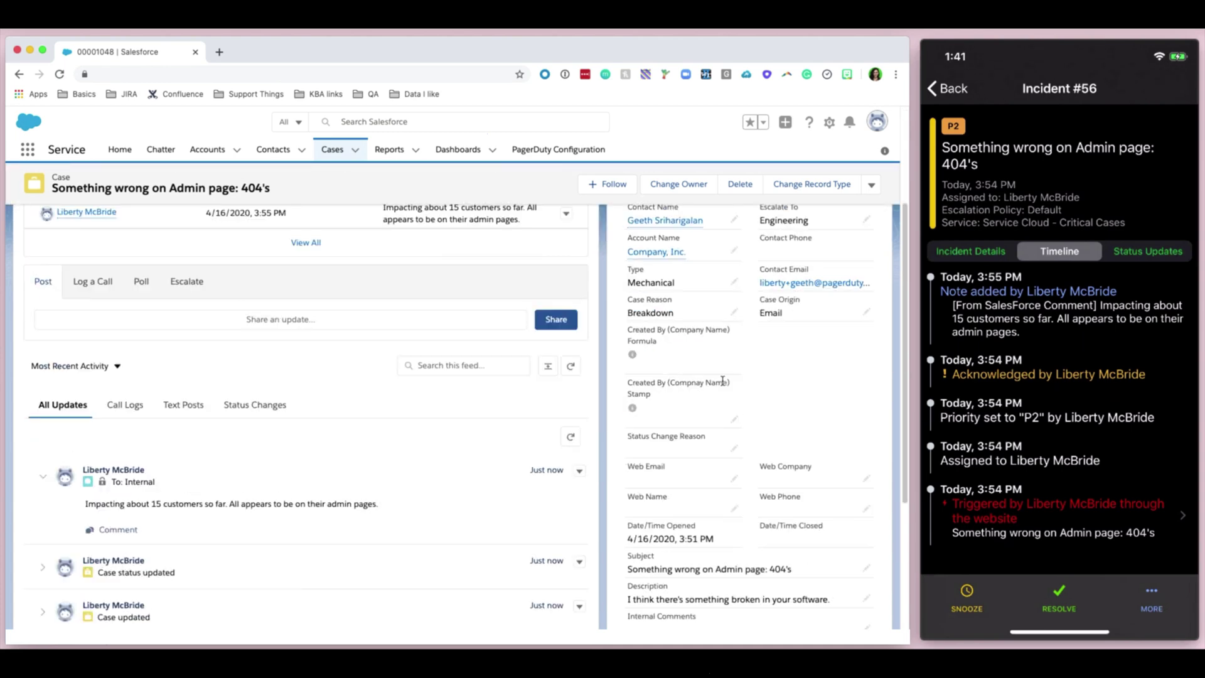
{"action": "scroll", "coordinate": [707, 379], "scroll_direction": "down", "scroll_amount": 5}
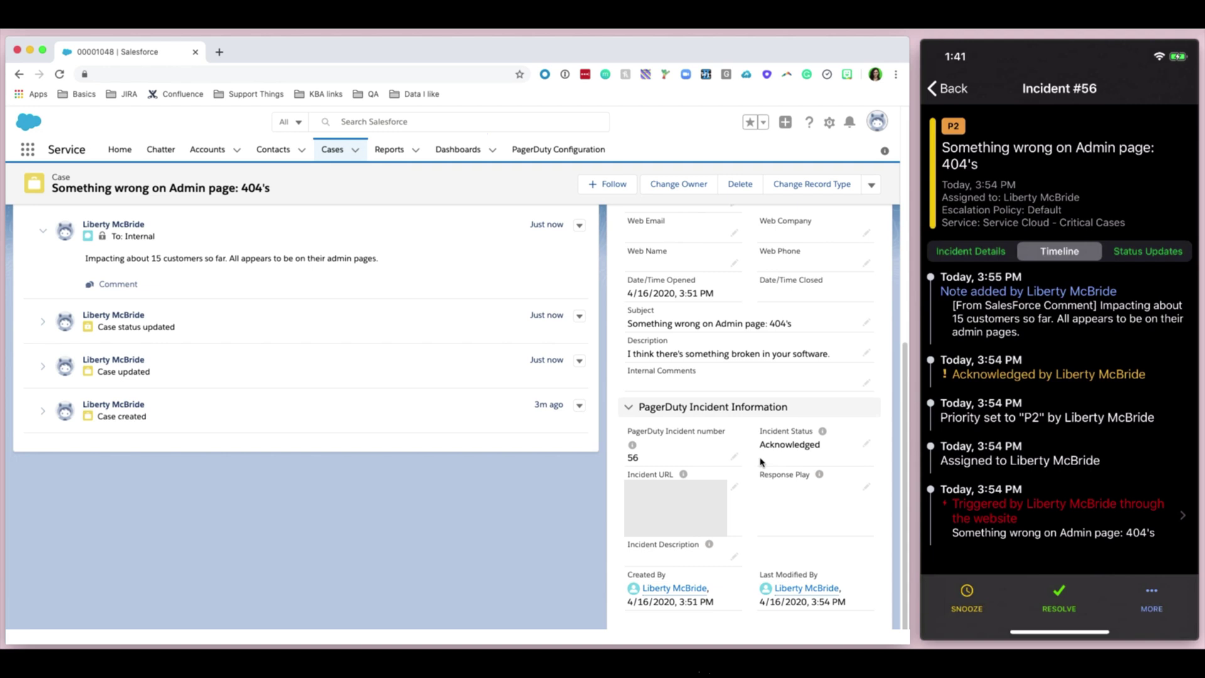
- Set the PagerDuty Response Play to 'Subscribe CSMs and Sales' and save
{"action": "left_click", "coordinate": [869, 488]}
{"action": "left_click", "coordinate": [839, 505]}
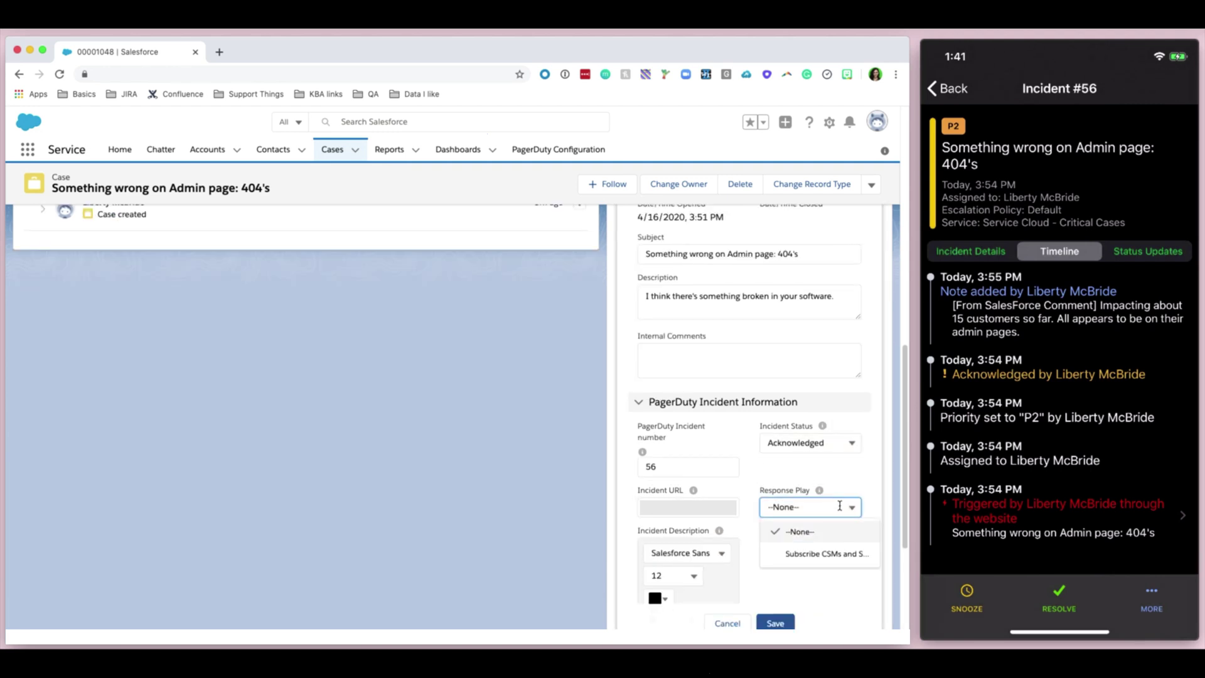
{"action": "left_click", "coordinate": [847, 554]}
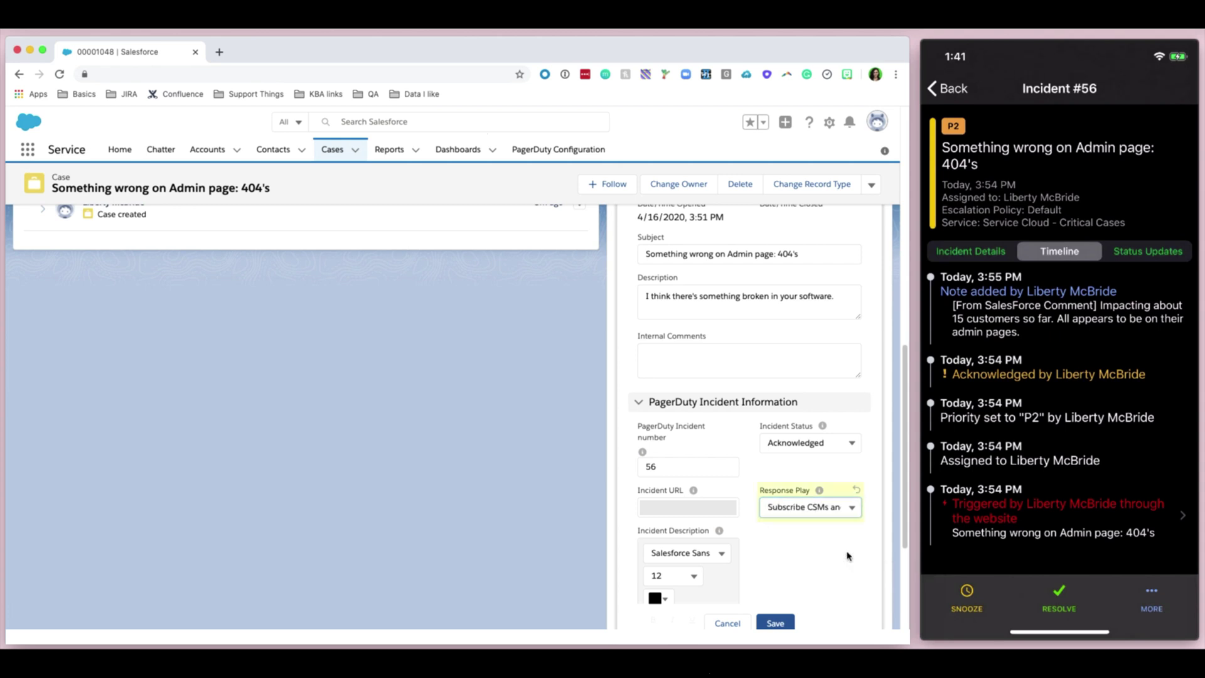
{"action": "left_click", "coordinate": [775, 622]}
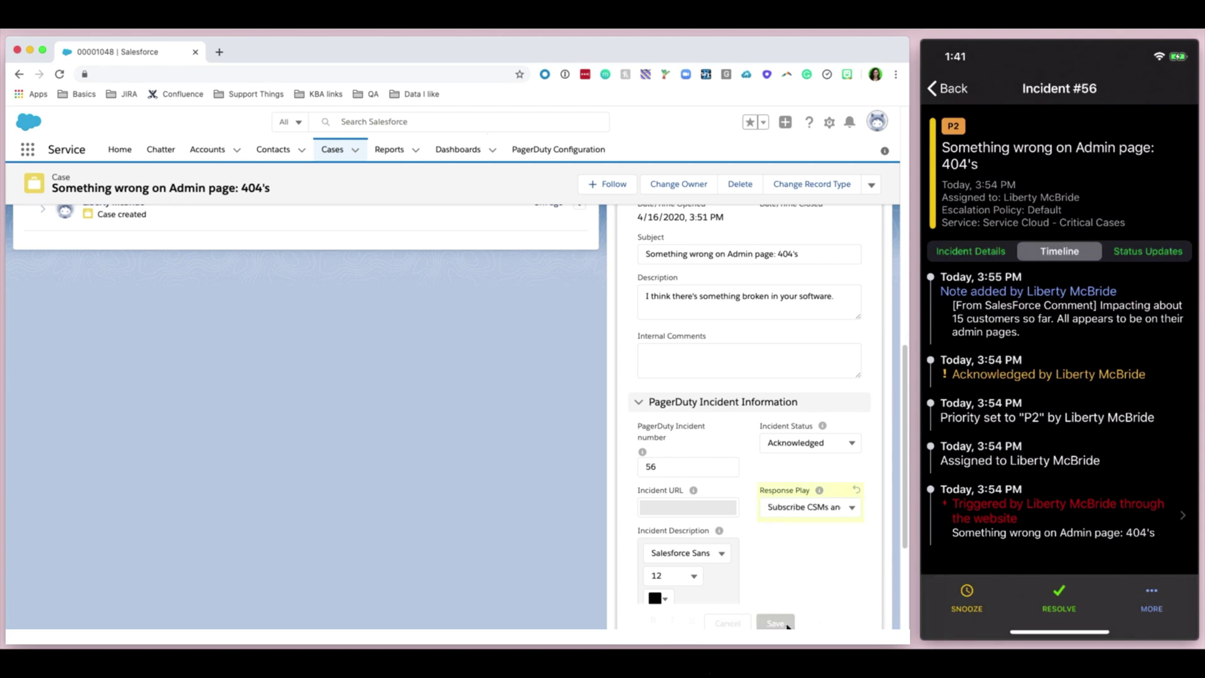
{"action": "scroll", "coordinate": [672, 533], "scroll_direction": "up", "scroll_amount": 3}
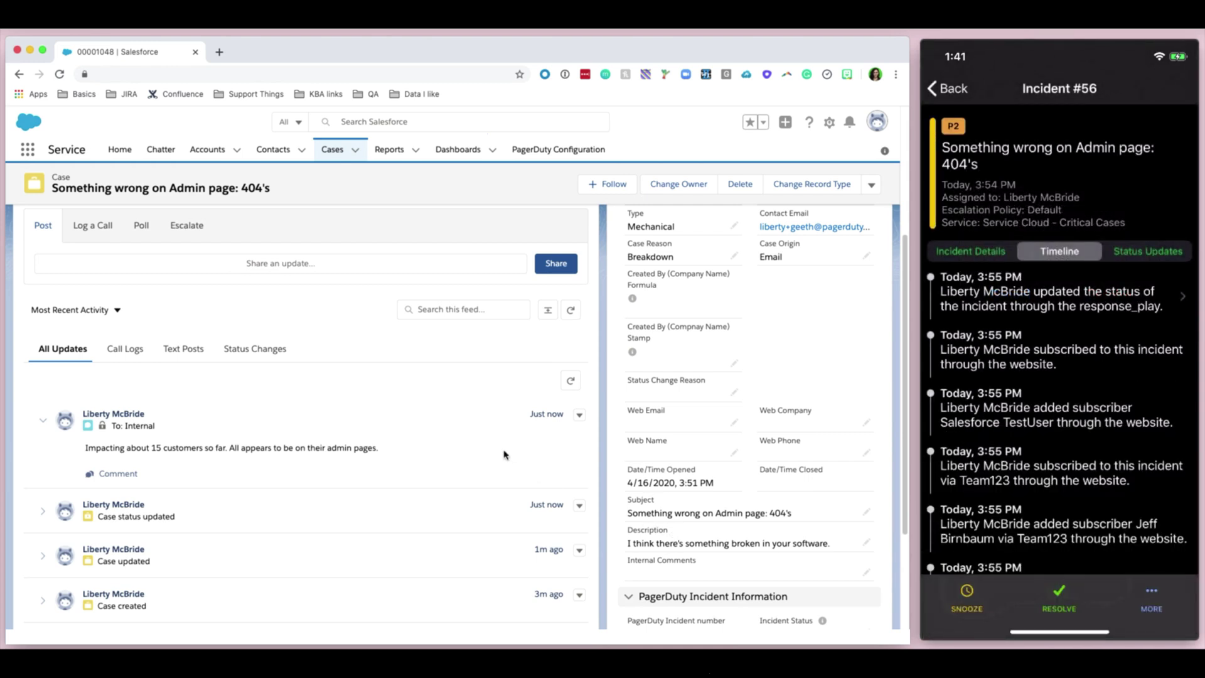
- Reload the case, confirm Incident Status is Resolved, and start a customer update post
{"action": "key", "text": "super+r"}
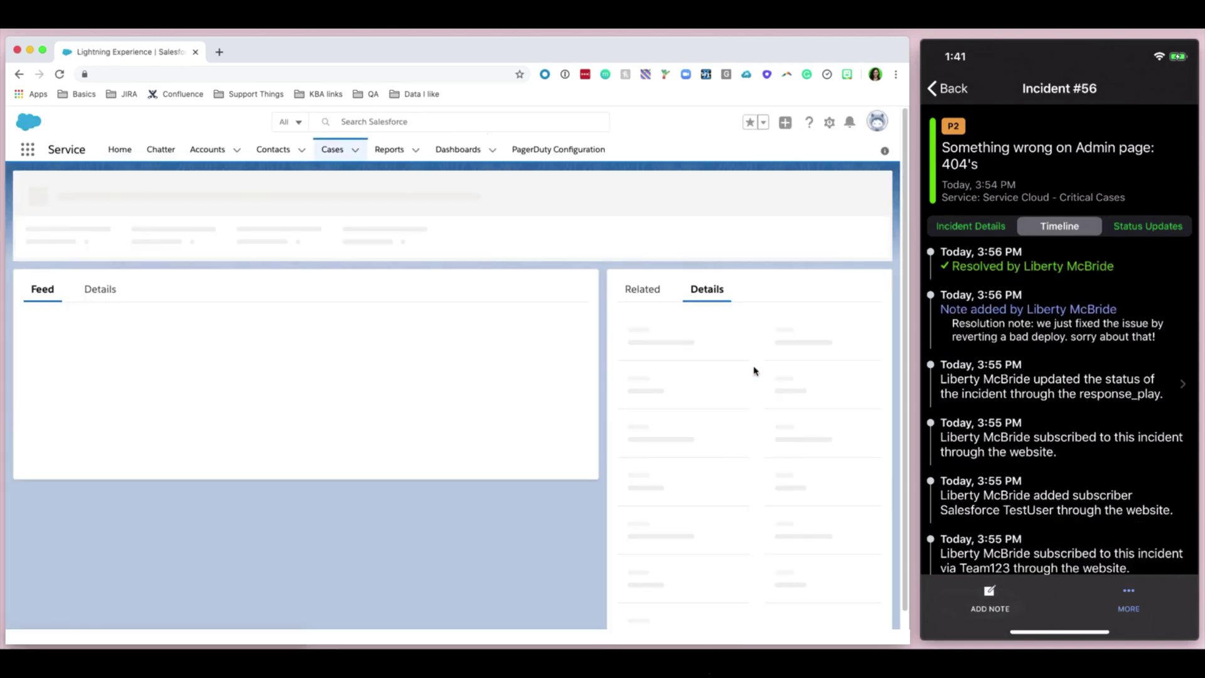
{"action": "scroll", "coordinate": [753, 370], "scroll_direction": "down", "scroll_amount": 5}
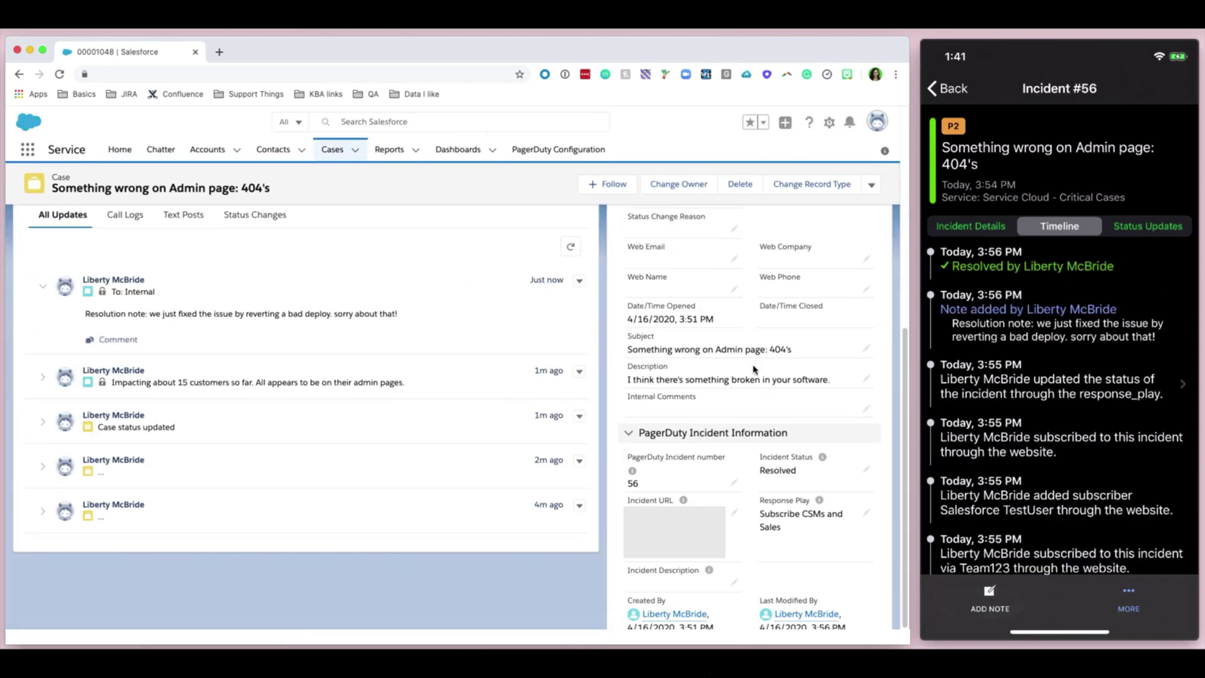
{"action": "left_click_drag", "start_coordinate": [761, 469], "coordinate": [800, 475]}
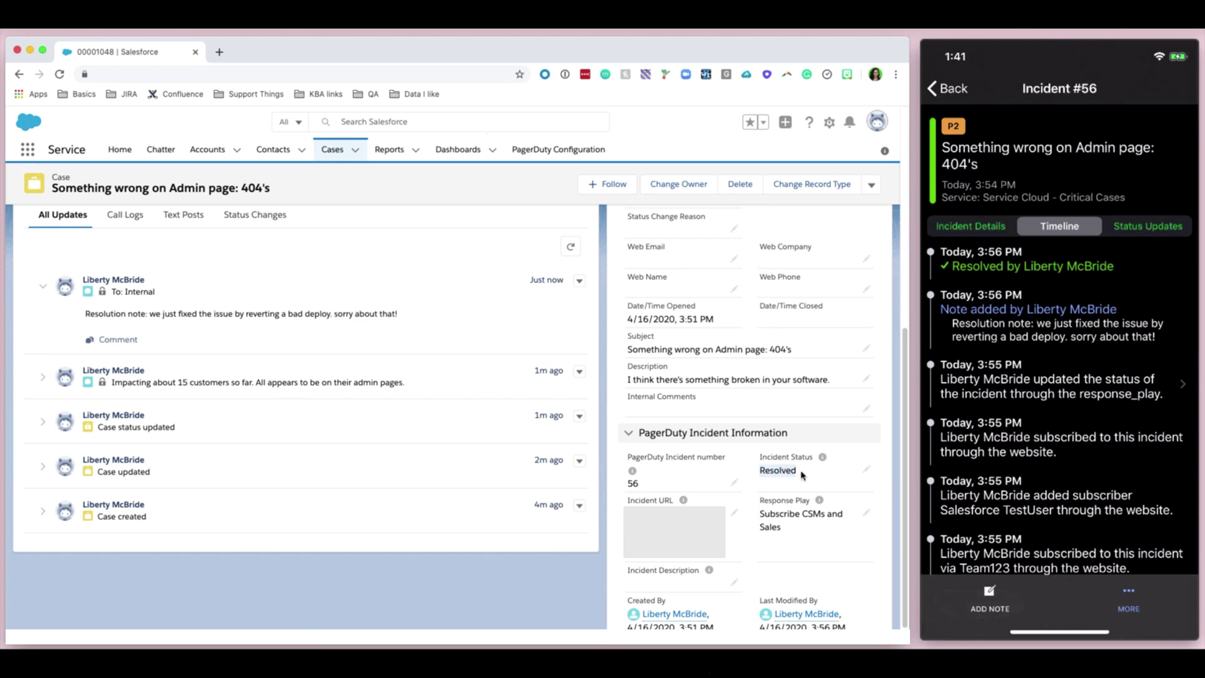
{"action": "scroll", "coordinate": [579, 399], "scroll_direction": "up", "scroll_amount": 5}
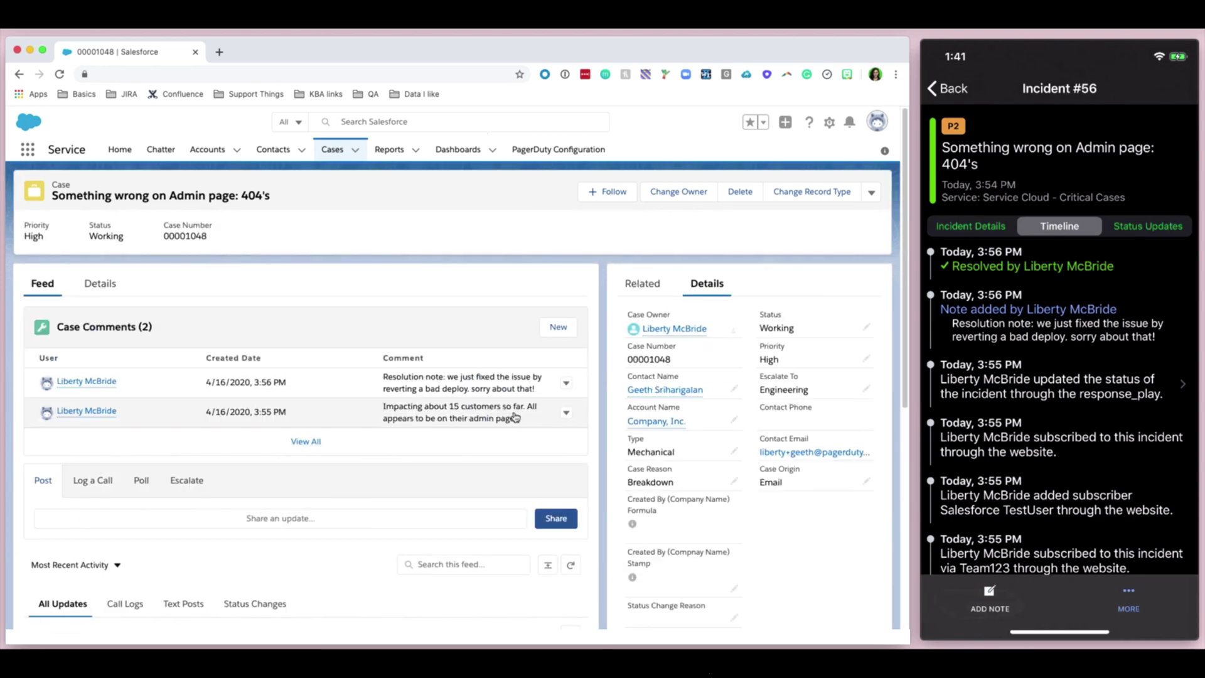
{"action": "left_click", "coordinate": [315, 430]}
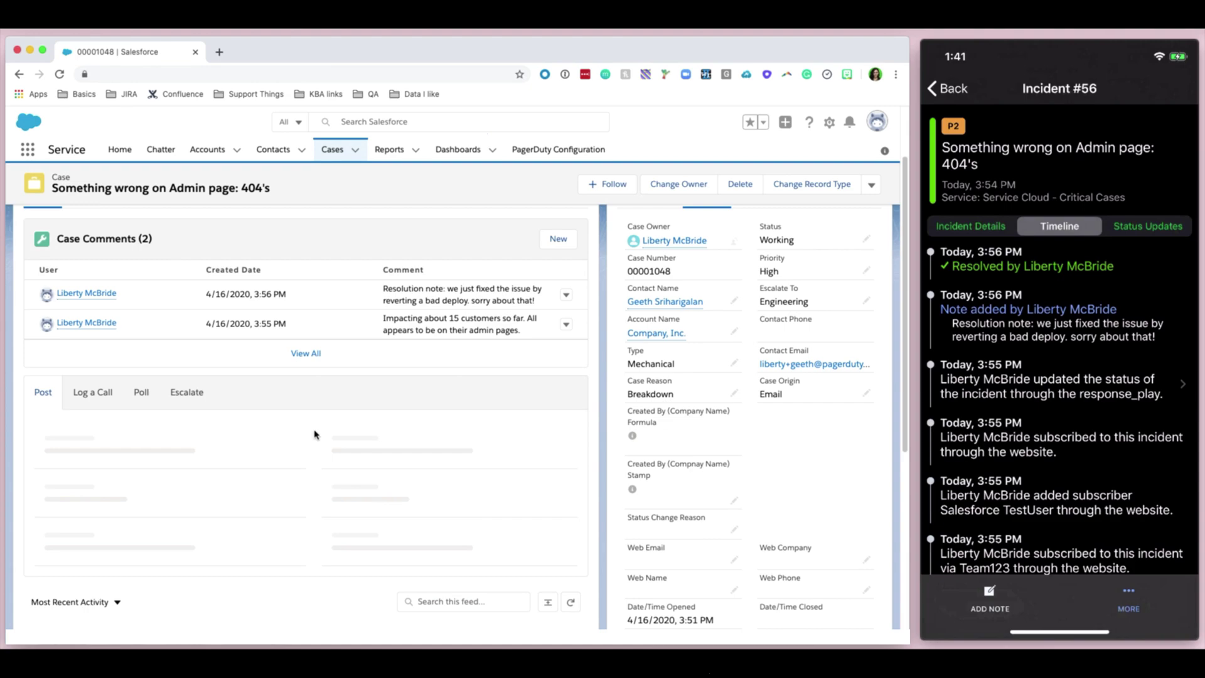
{"action": "type", "text": "This has bee"}
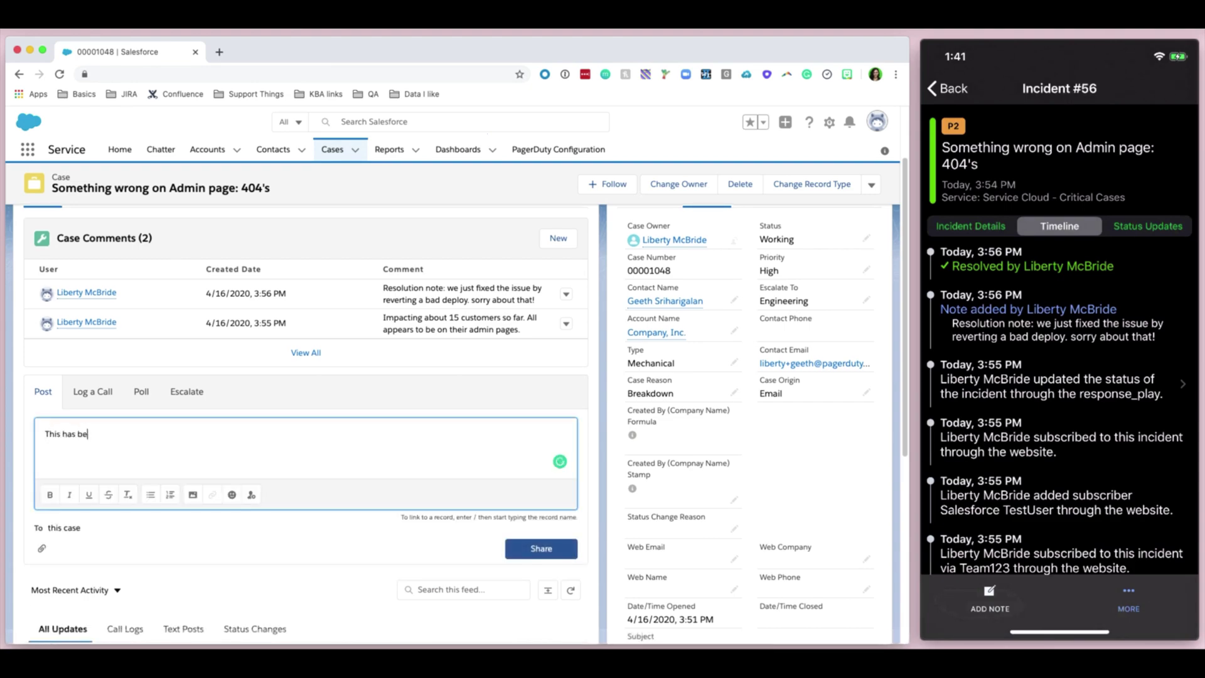